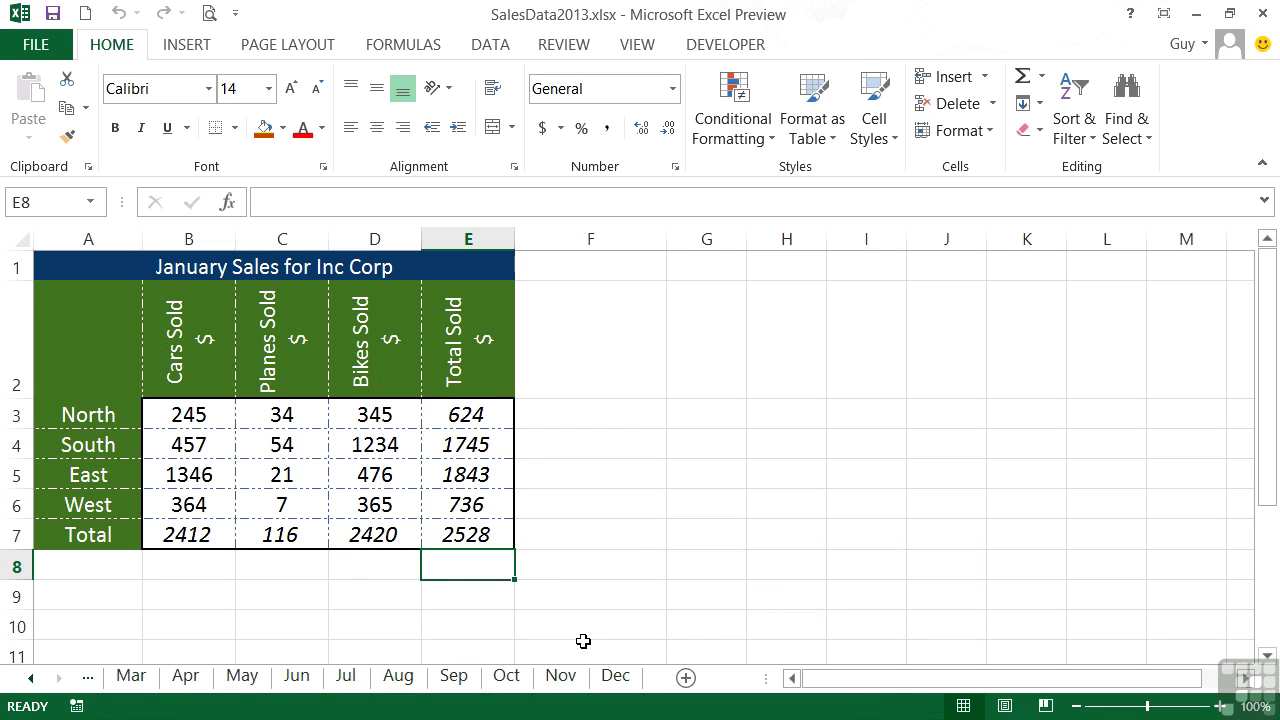
# View the monthly sales sheets one after another, from Dec back to May
pyautogui.click(612, 682)
pyautogui.click(565, 680)
pyautogui.click(510, 679)
pyautogui.click(453, 679)
pyautogui.click(397, 679)
pyautogui.click(348, 680)
pyautogui.click(288, 680)
pyautogui.click(241, 678)
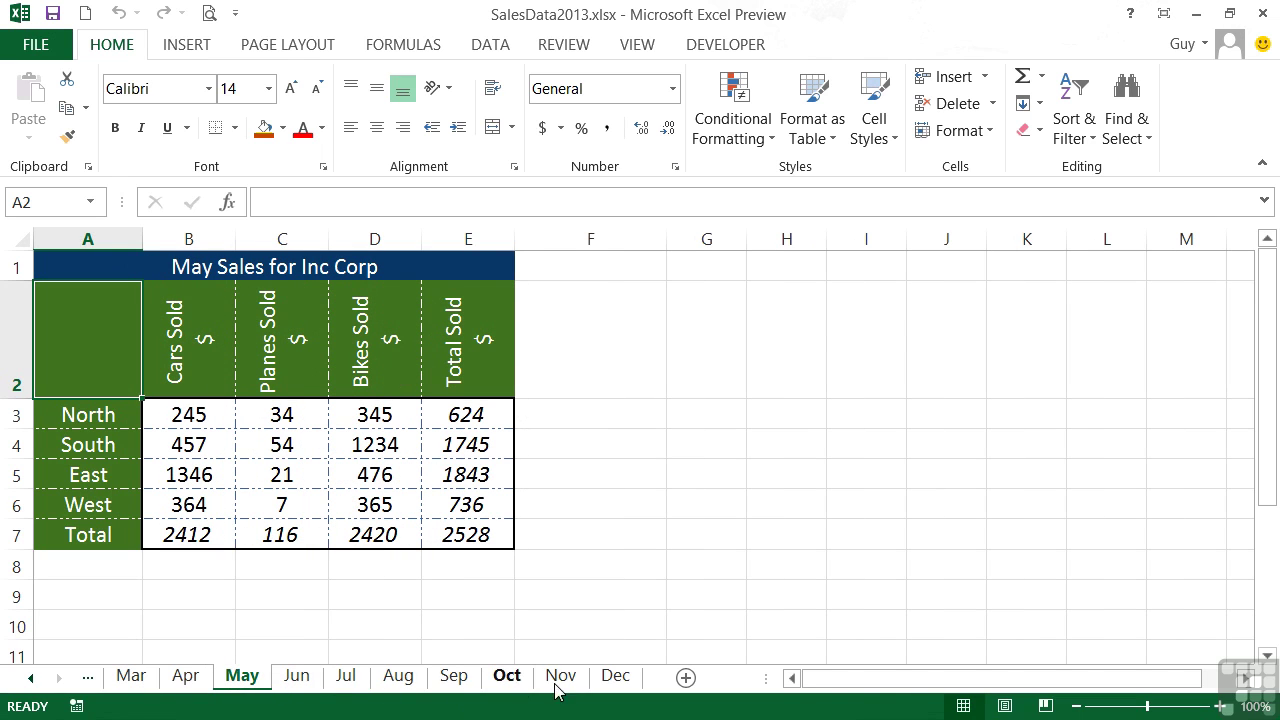
# Scroll the sheet tabs back and forth between Jan and Dec while keeping the May sheet active
pyautogui.click(34, 677)
pyautogui.click(33, 677)
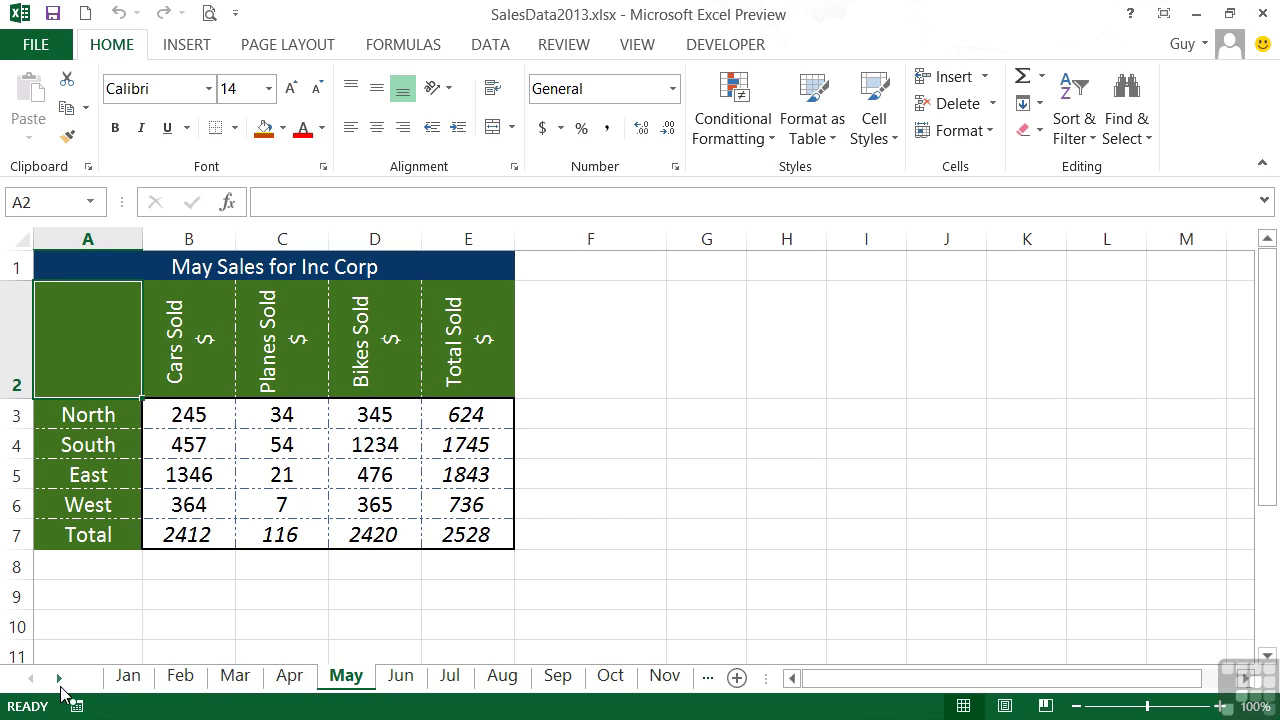
pyautogui.click(59, 679)
pyautogui.click(59, 679)
pyautogui.click(33, 679)
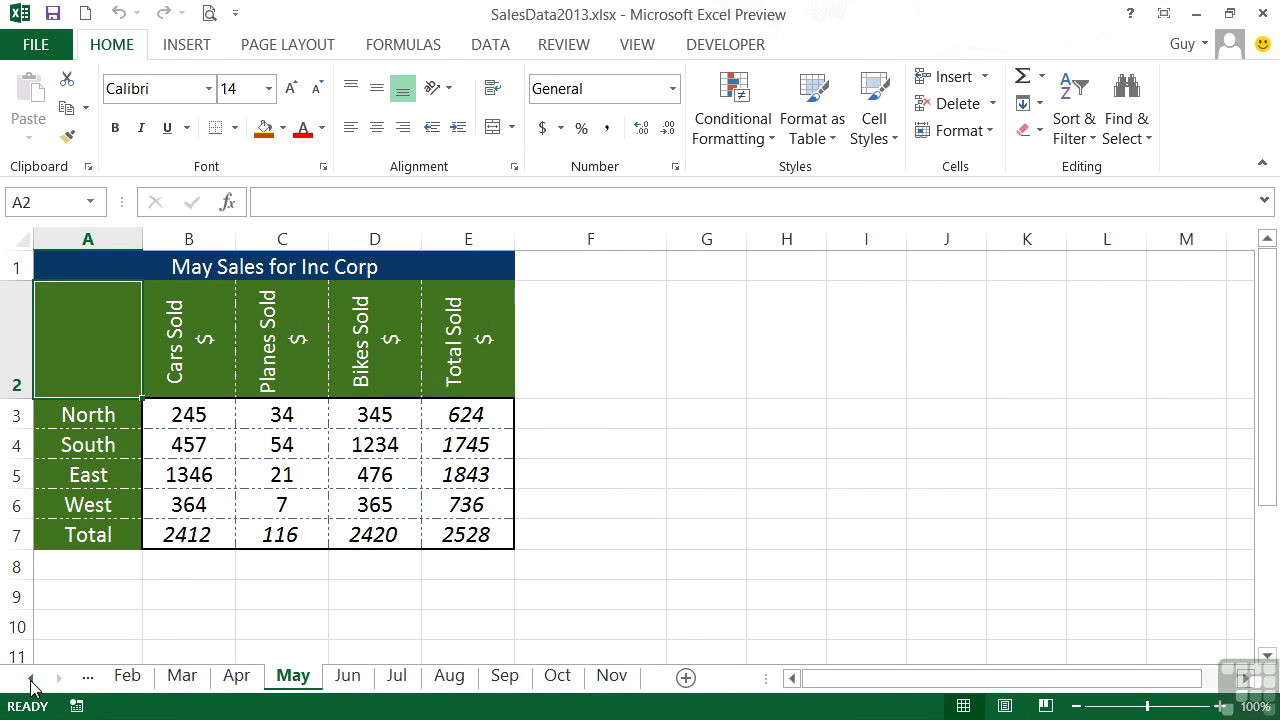
pyautogui.click(33, 679)
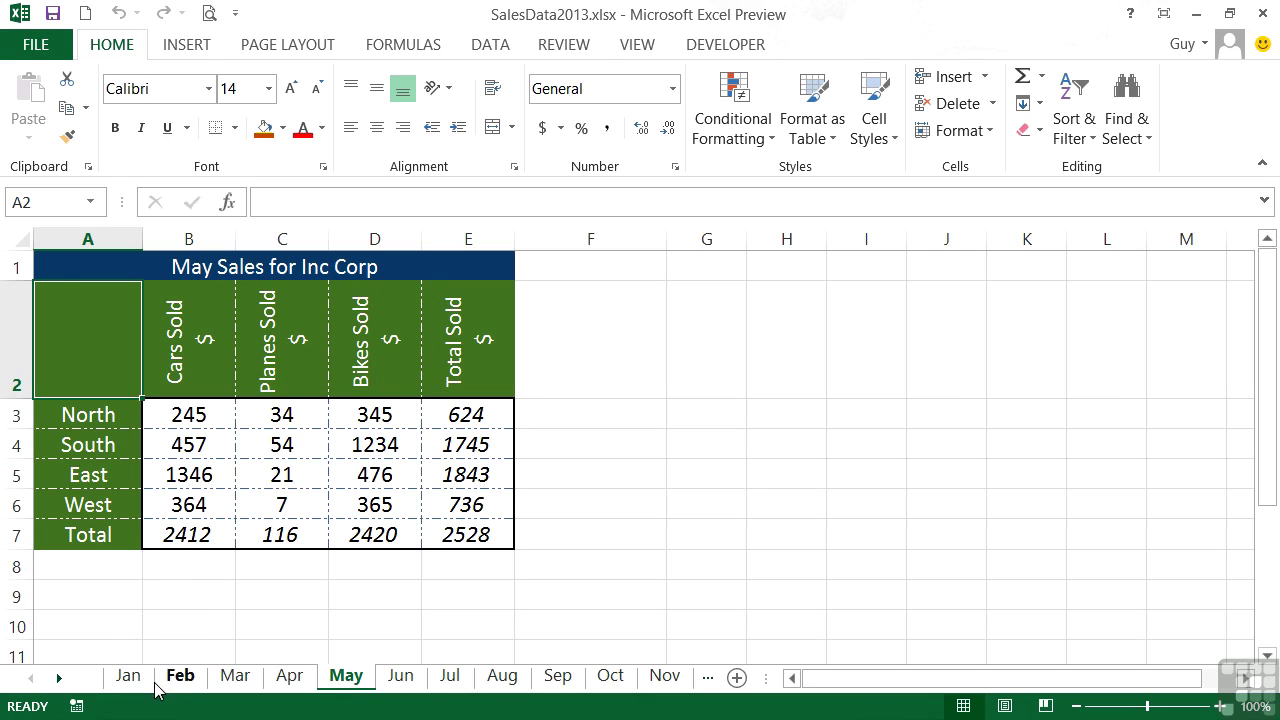
pyautogui.click(60, 680)
pyautogui.click(60, 680)
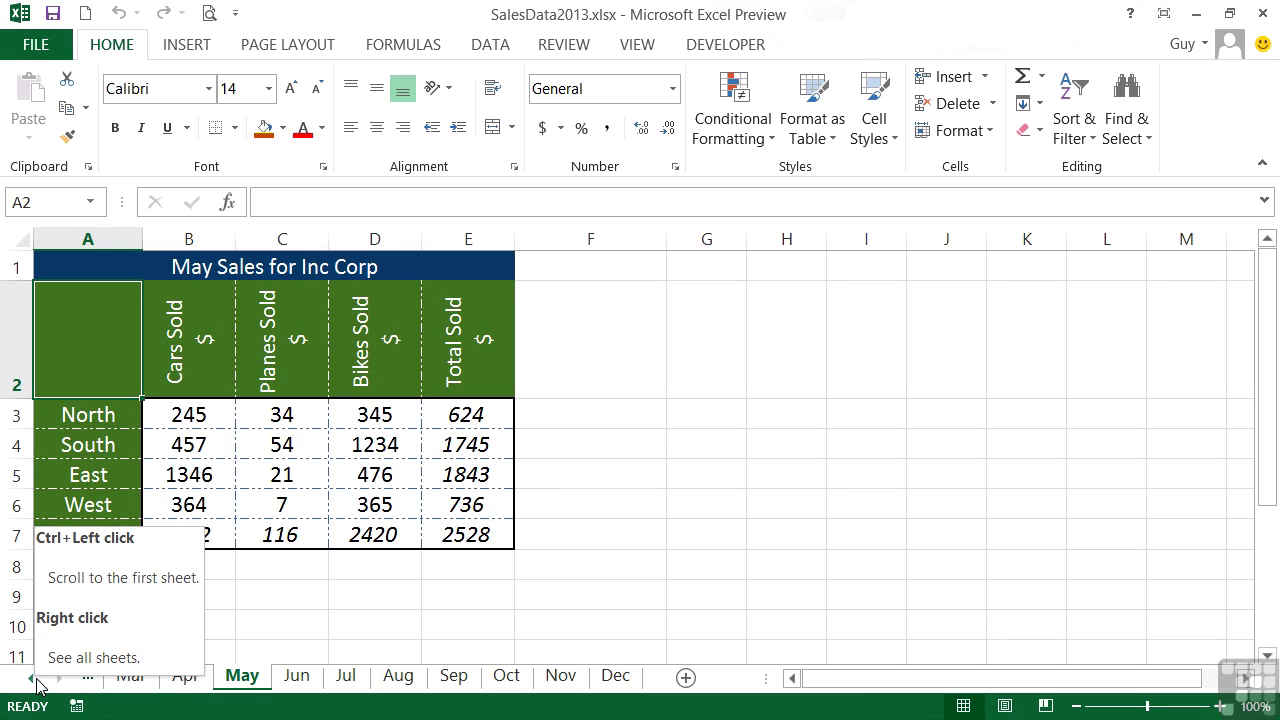
pyautogui.click(35, 683)
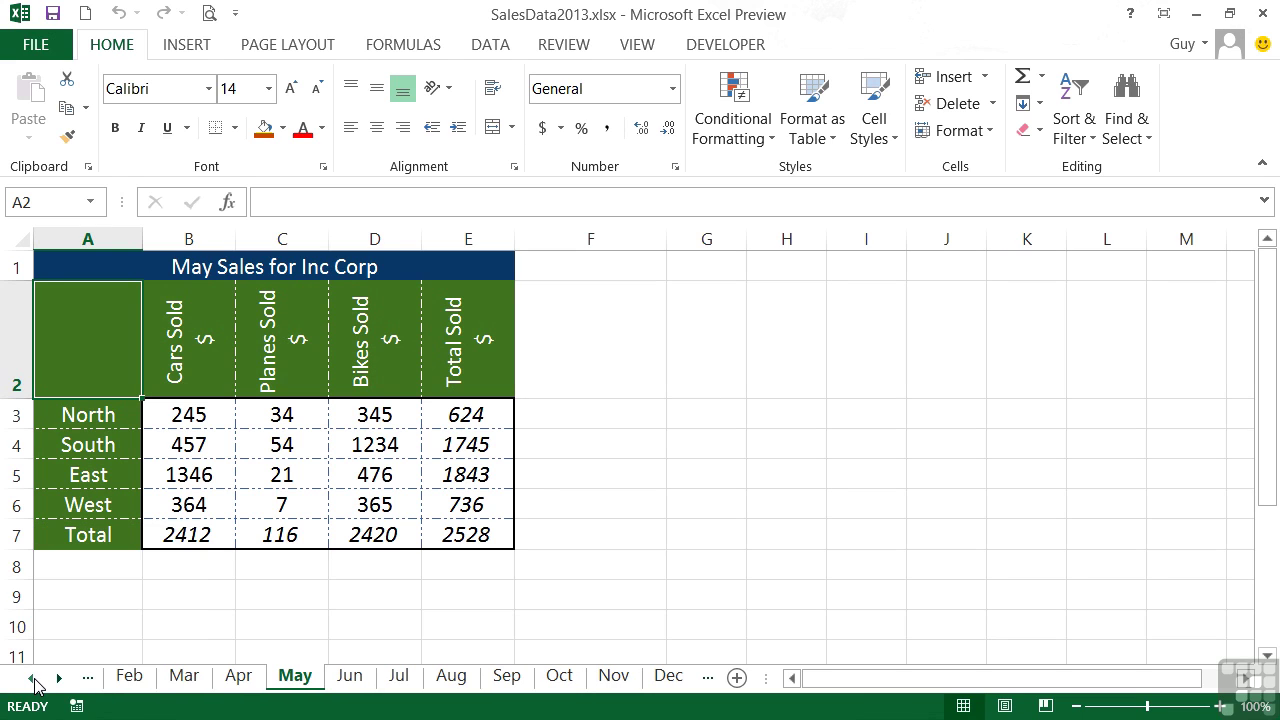
pyautogui.click(60, 678)
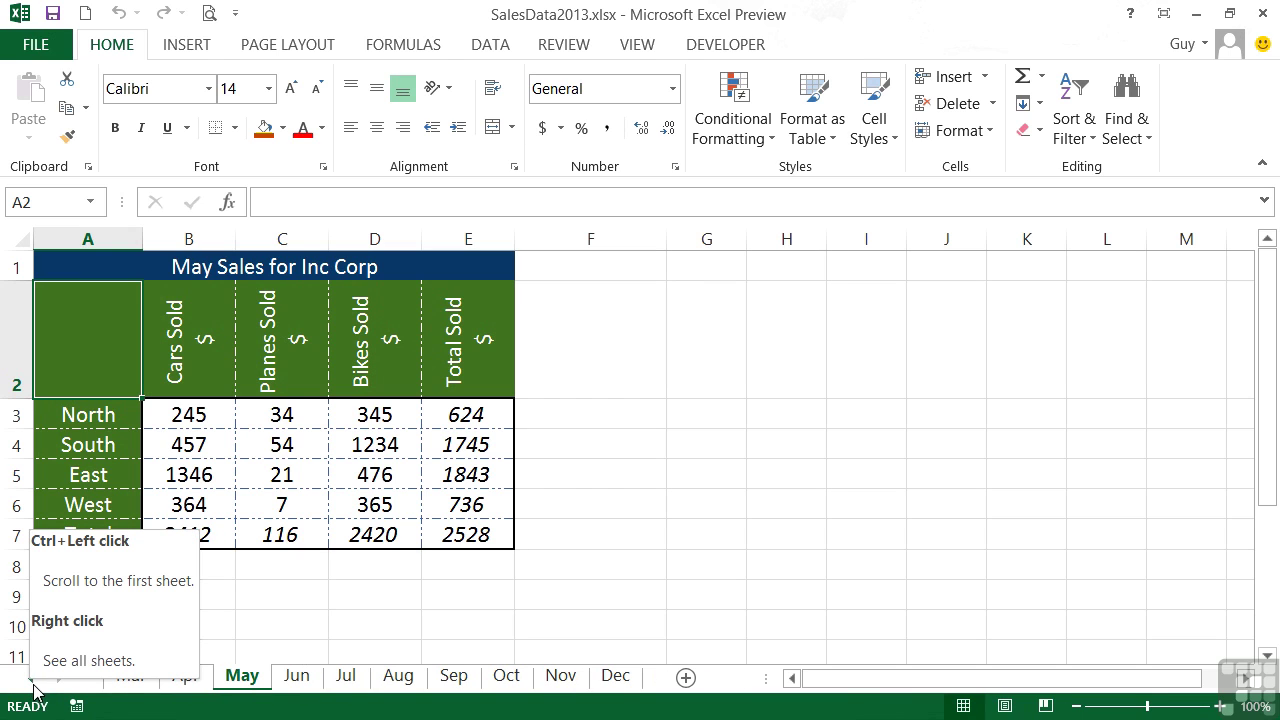
# Jump the sheet tabs to both ends of the workbook and step back through the off-screen Feb and Jan sheets
pyautogui.keyDown('ctrl'); pyautogui.click(34, 685); pyautogui.keyUp('ctrl')
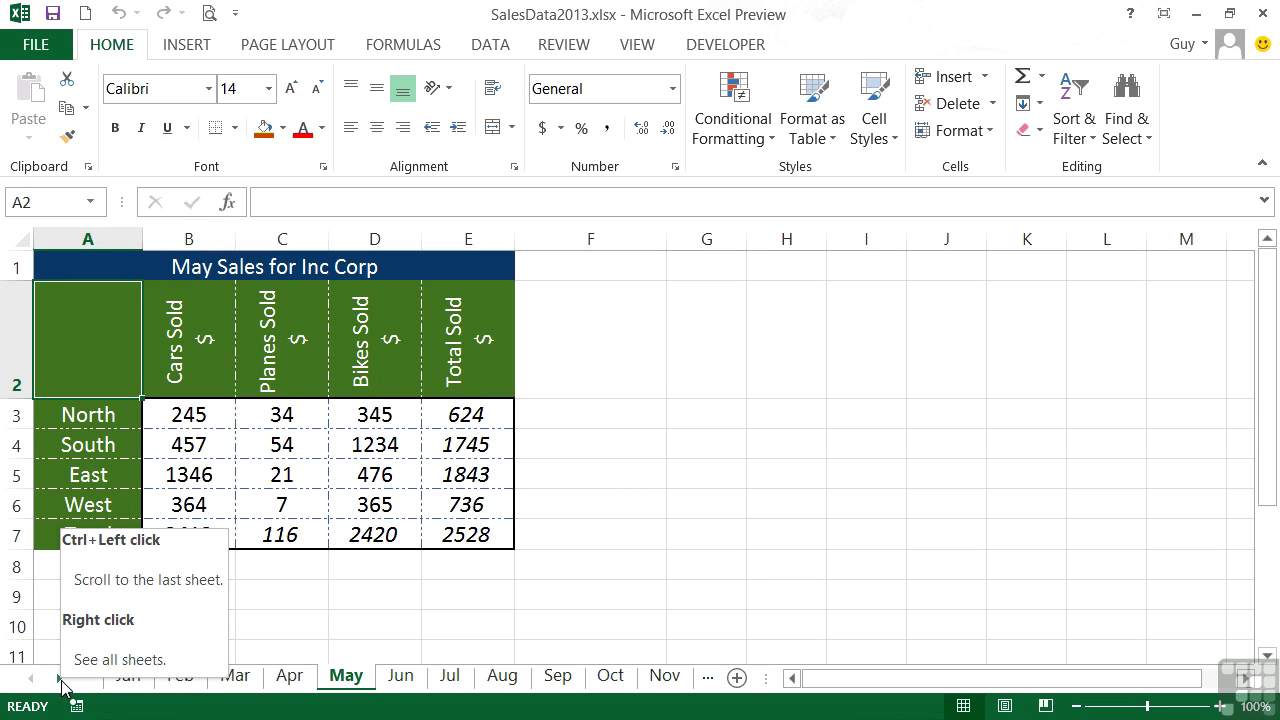
pyautogui.click(60, 680)
pyautogui.click(60, 680)
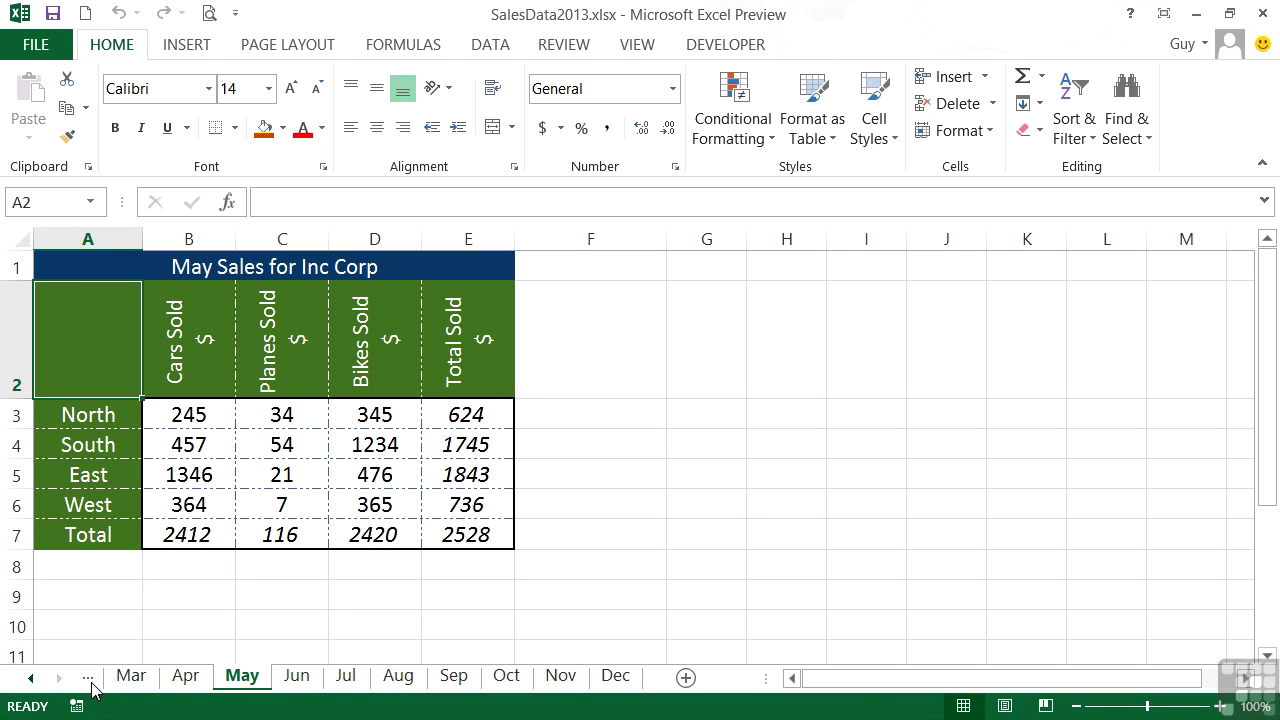
pyautogui.click(89, 680)
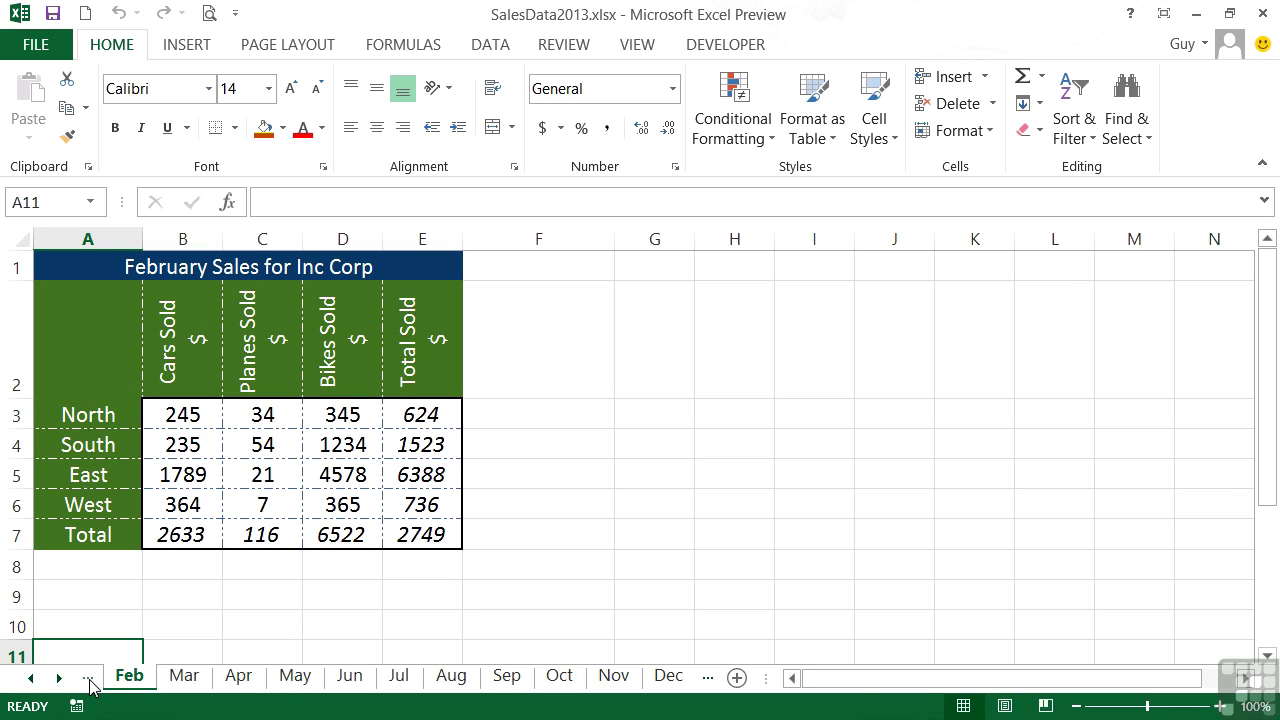
pyautogui.click(90, 680)
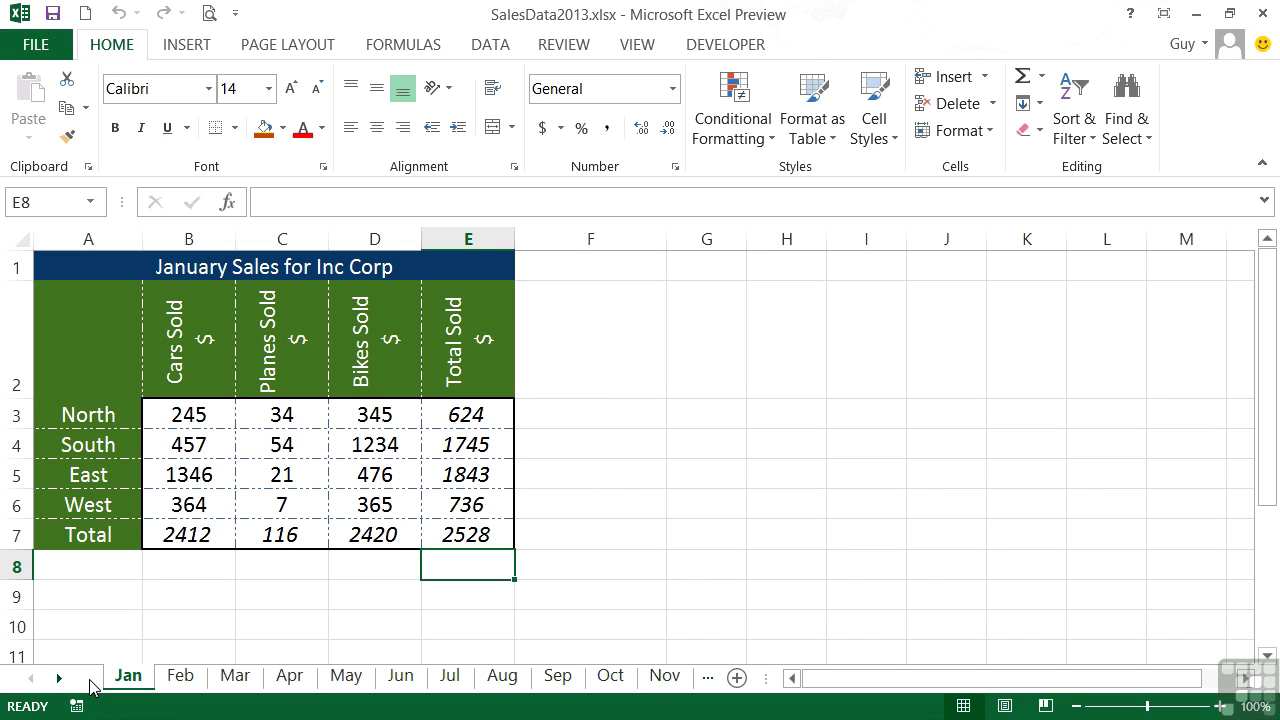
# Bring the tabs of the last sheets into view and step back once more to the Feb and Jan sheets
pyautogui.click(59, 677)
pyautogui.click(59, 677)
pyautogui.click(131, 677)
pyautogui.hotkey('ctrl', 'pagedown')
pyautogui.hotkey('ctrl', 'pageup')
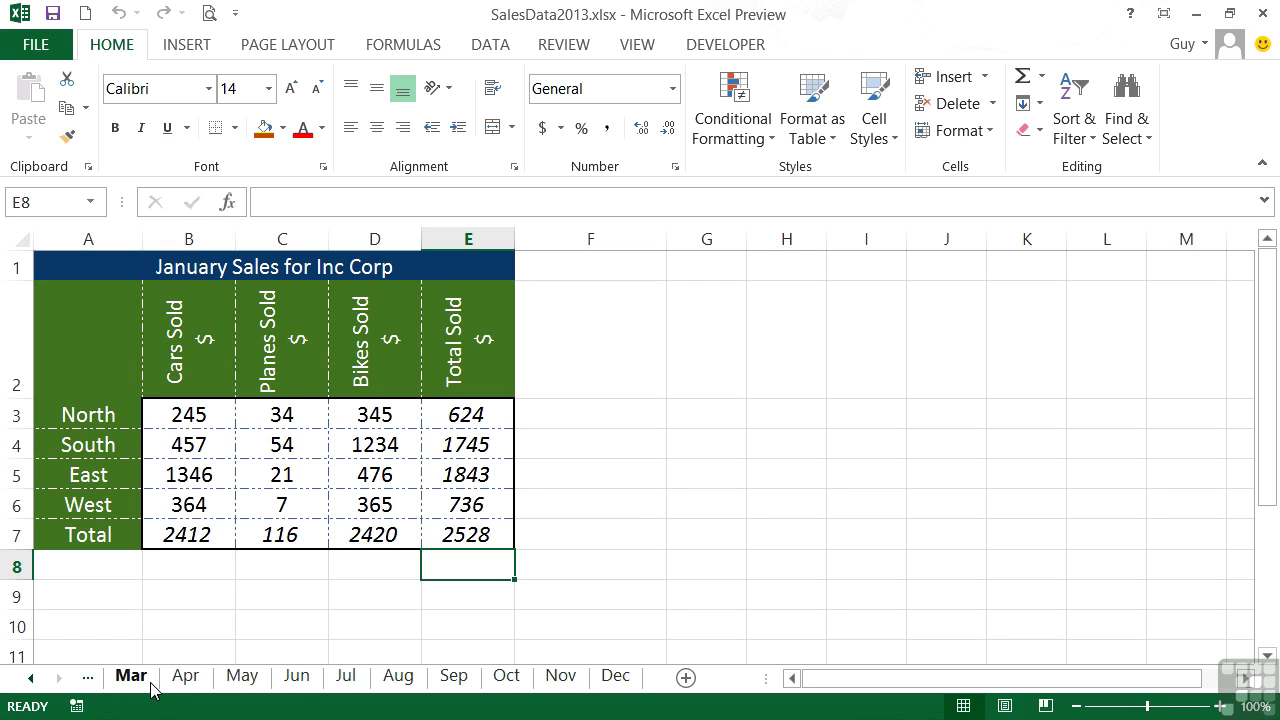
pyautogui.click(88, 679)
pyautogui.click(88, 679)
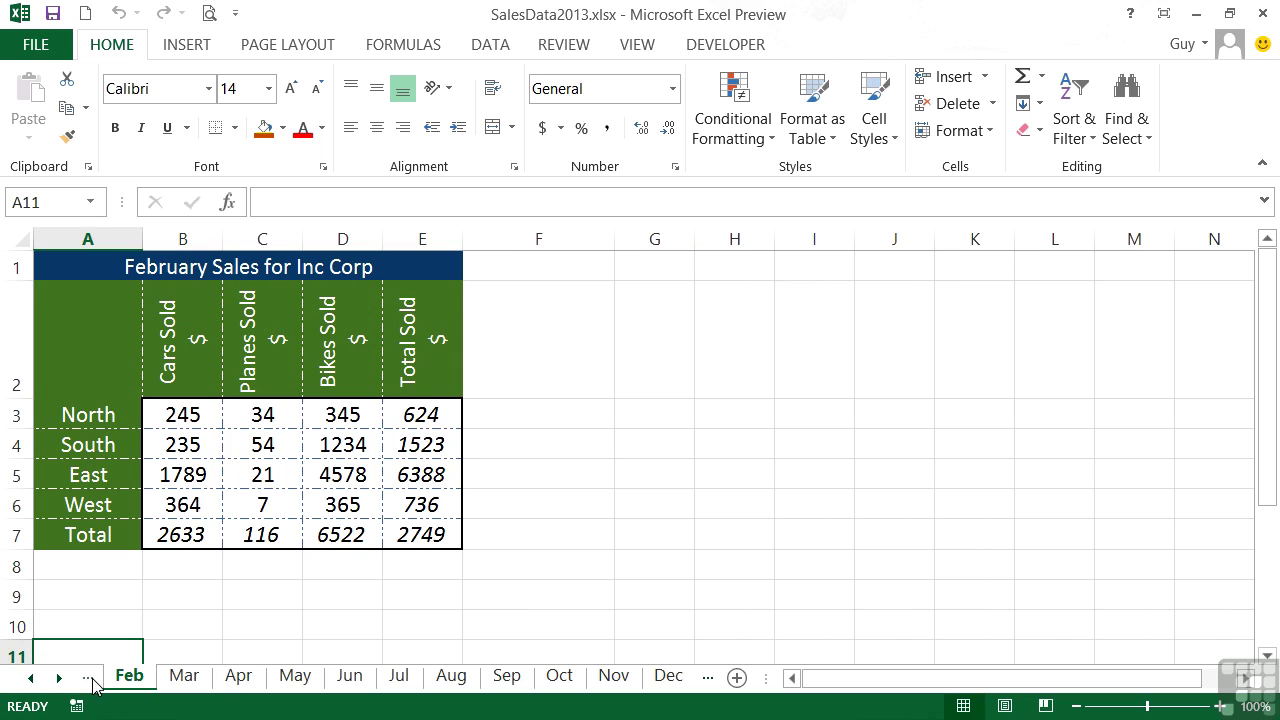
pyautogui.click(88, 679)
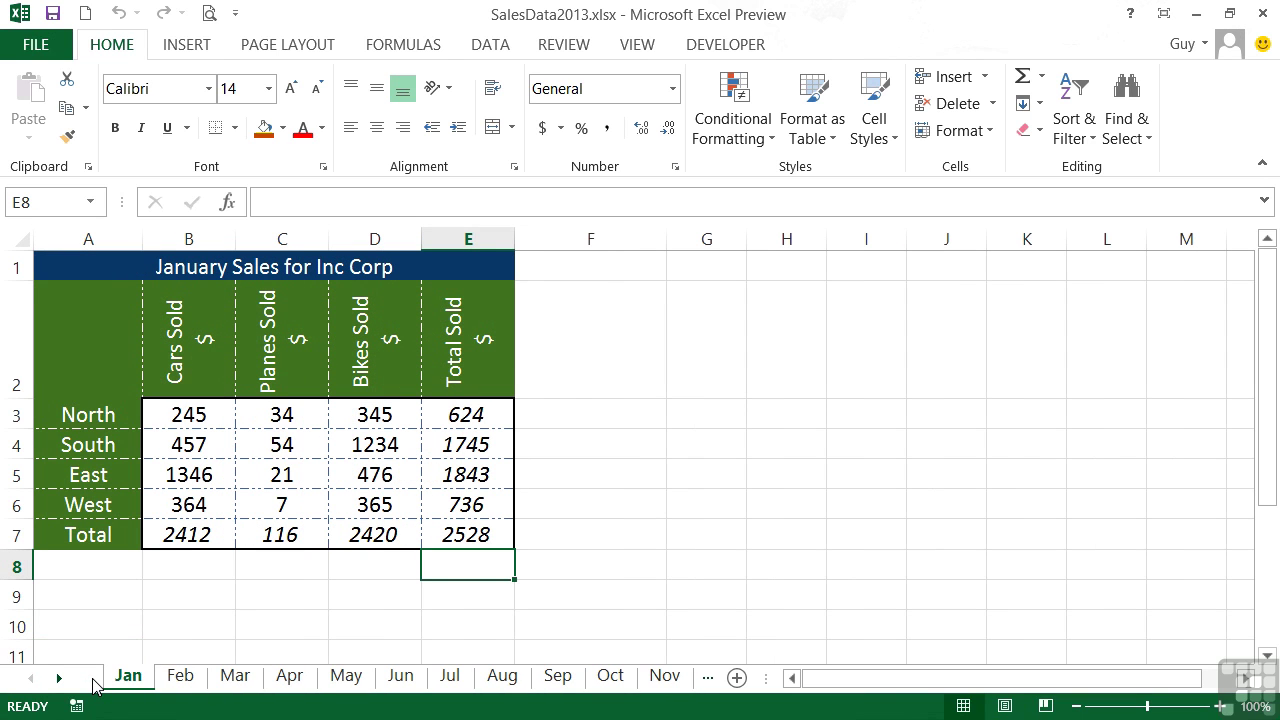
# Activate the Aug sheet from the list of all sheets in the workbook
pyautogui.rightClick(38, 685)
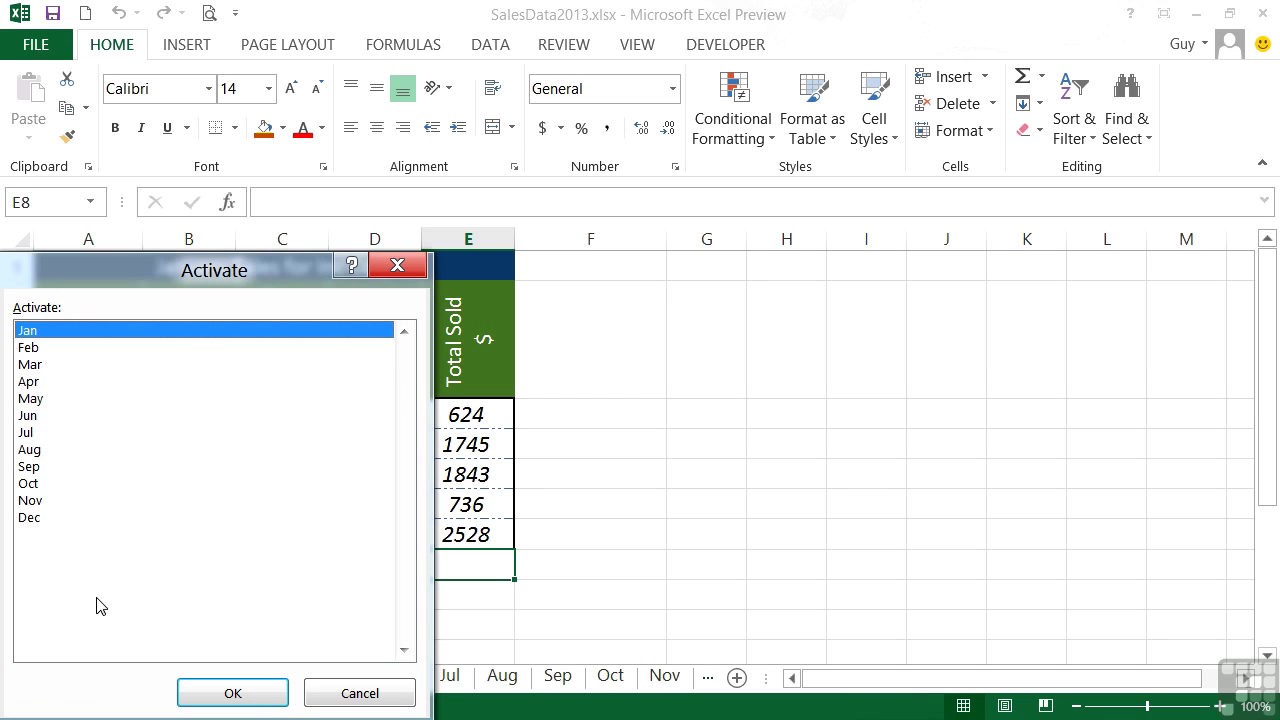
pyautogui.click(48, 452)
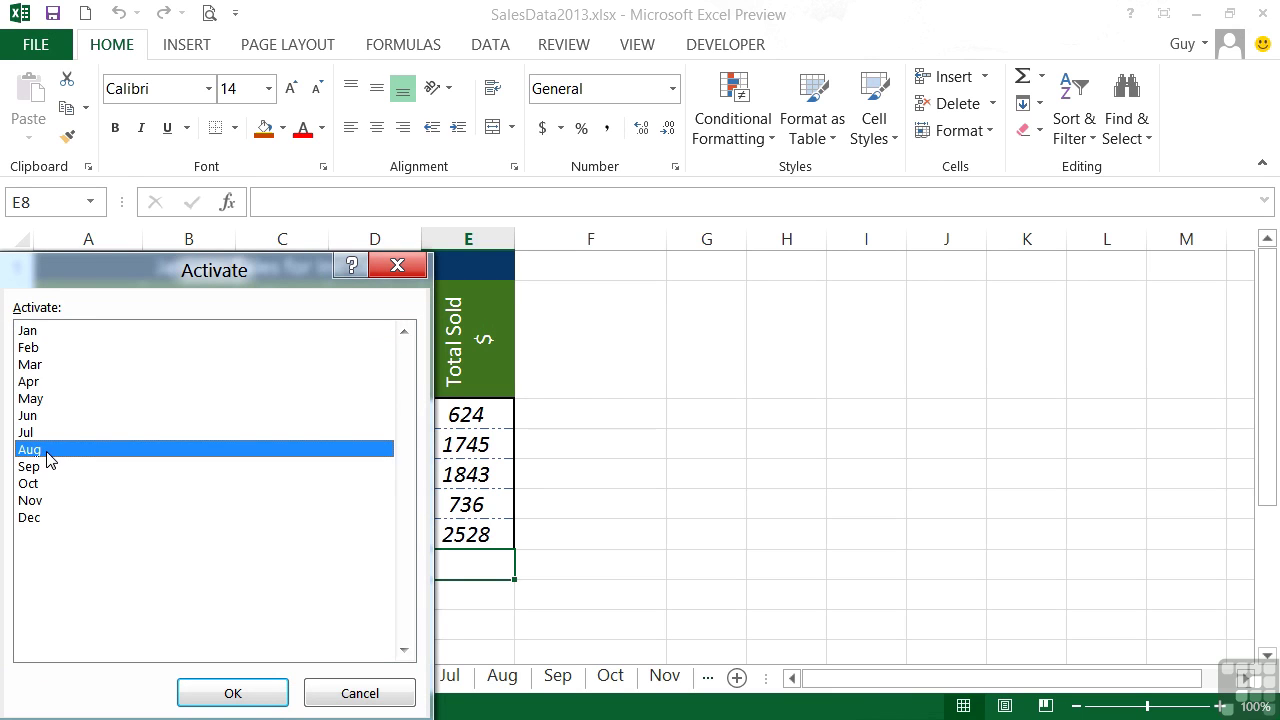
pyautogui.click(232, 692)
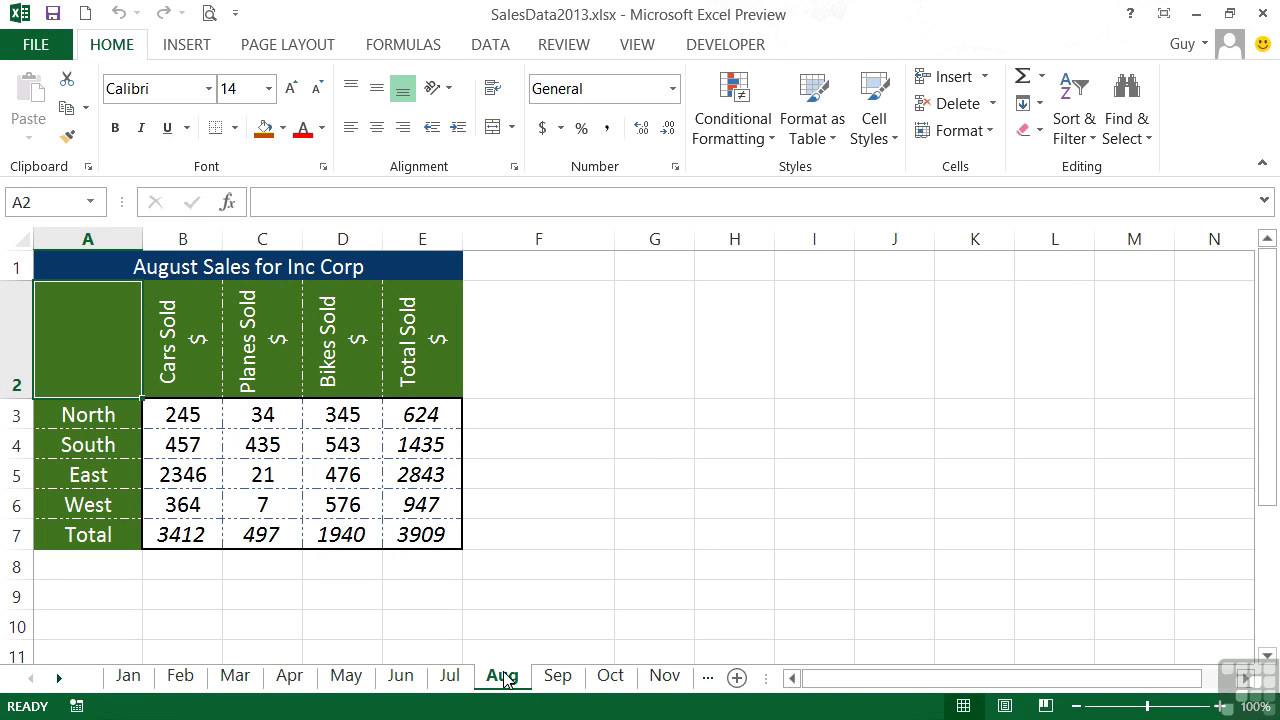
# Go to the off-screen Dec sheet at the end of the workbook
pyautogui.click(55, 679)
pyautogui.click(35, 679)
pyautogui.click(708, 684)
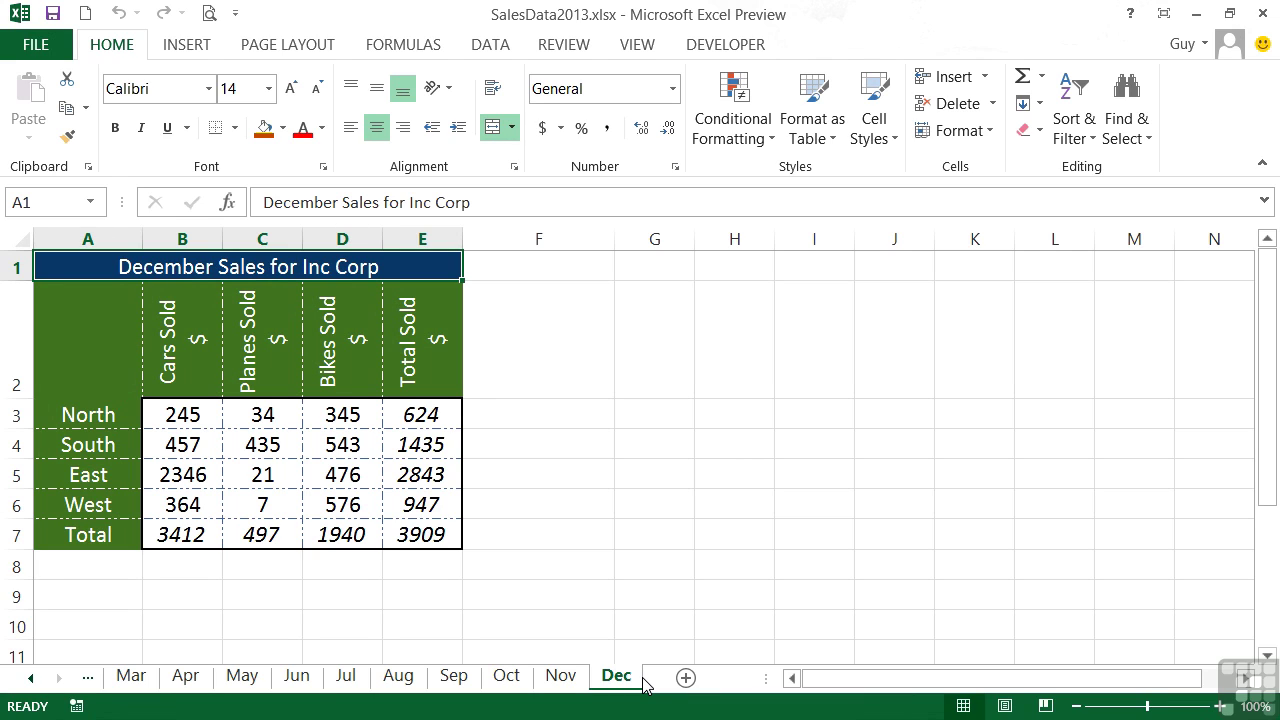
# Set the Nov sheet's tab color to a dark orange theme color
pyautogui.click(577, 680)
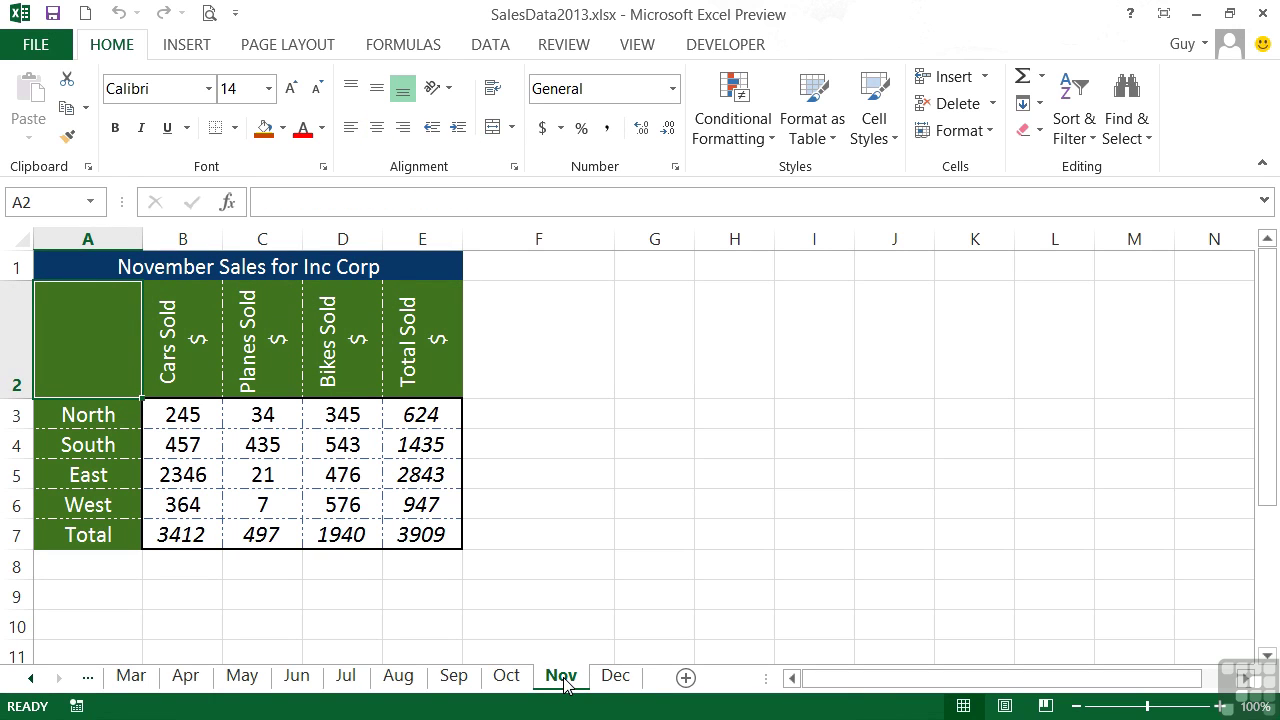
pyautogui.rightClick(565, 684)
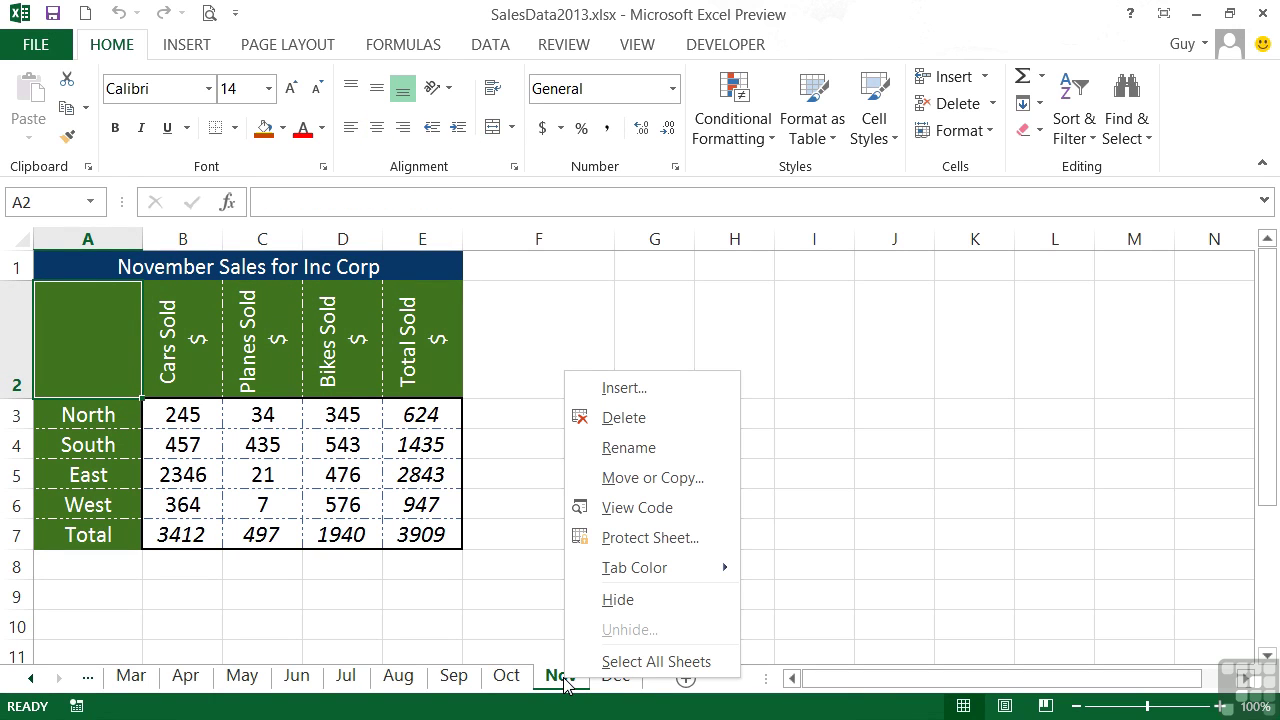
pyautogui.moveTo(636, 574)
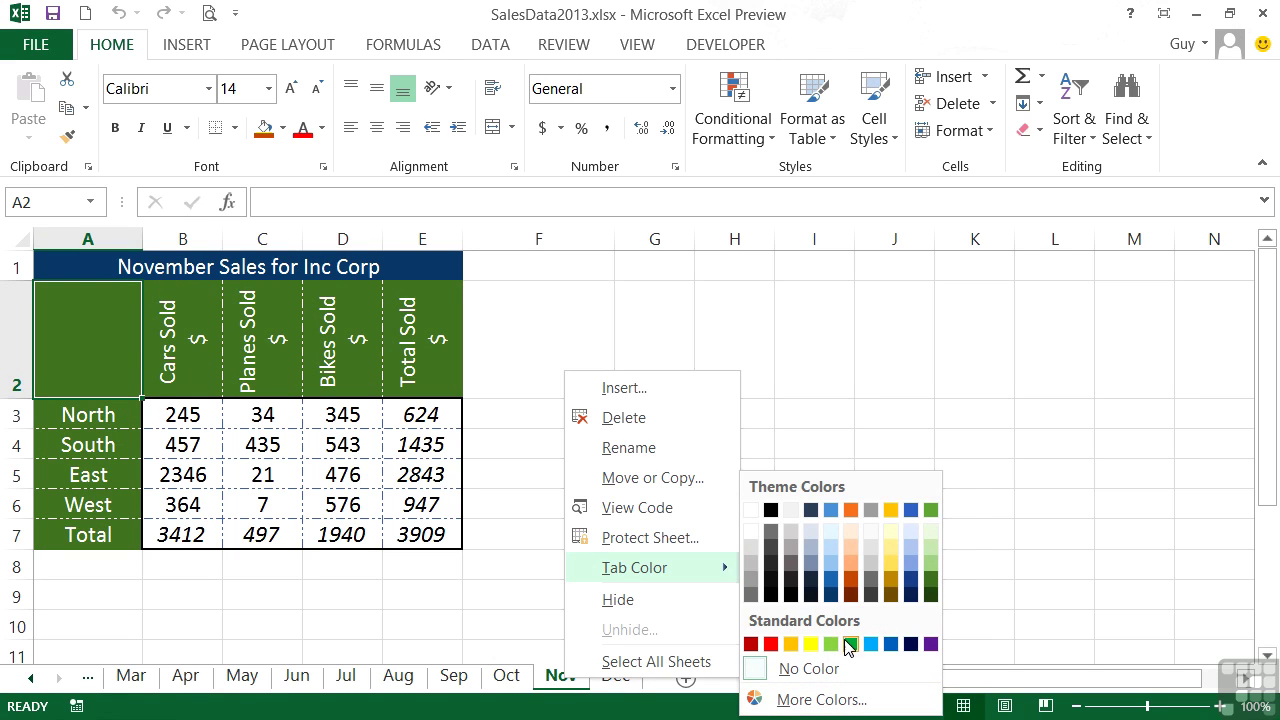
pyautogui.click(856, 588)
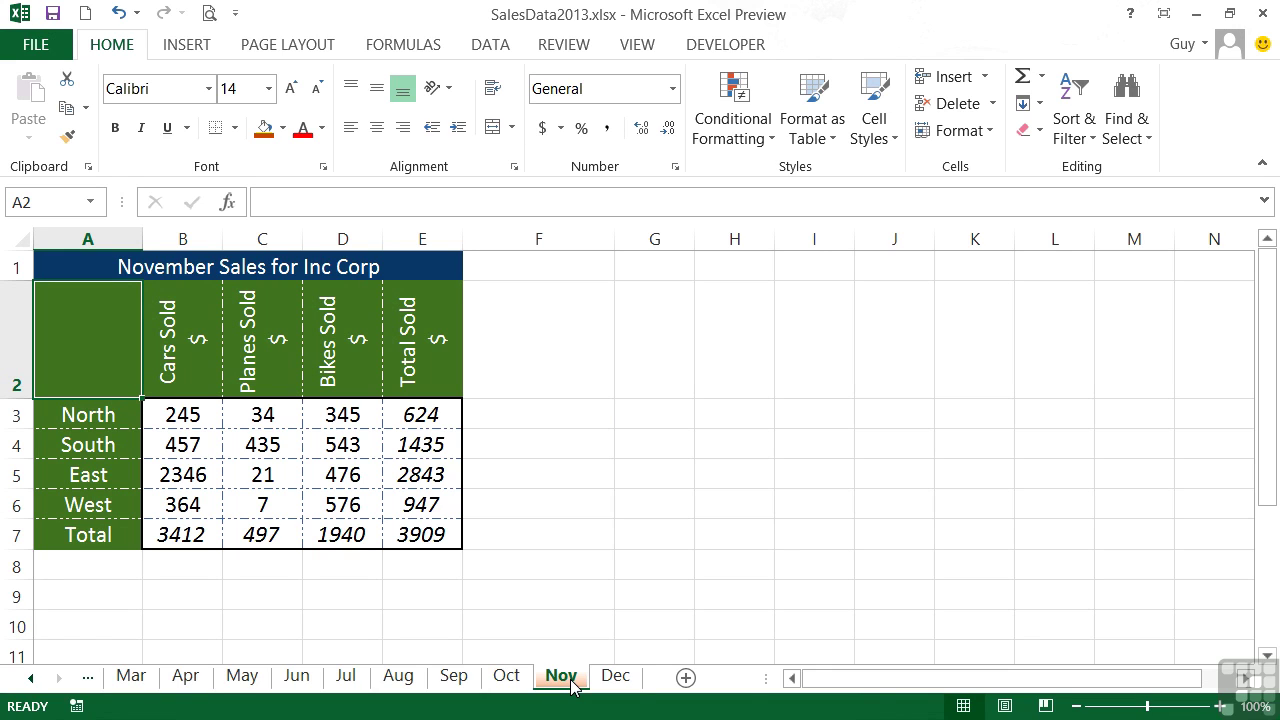
# Set the Dec sheet's tab color to a dark blue theme color
pyautogui.click(620, 680)
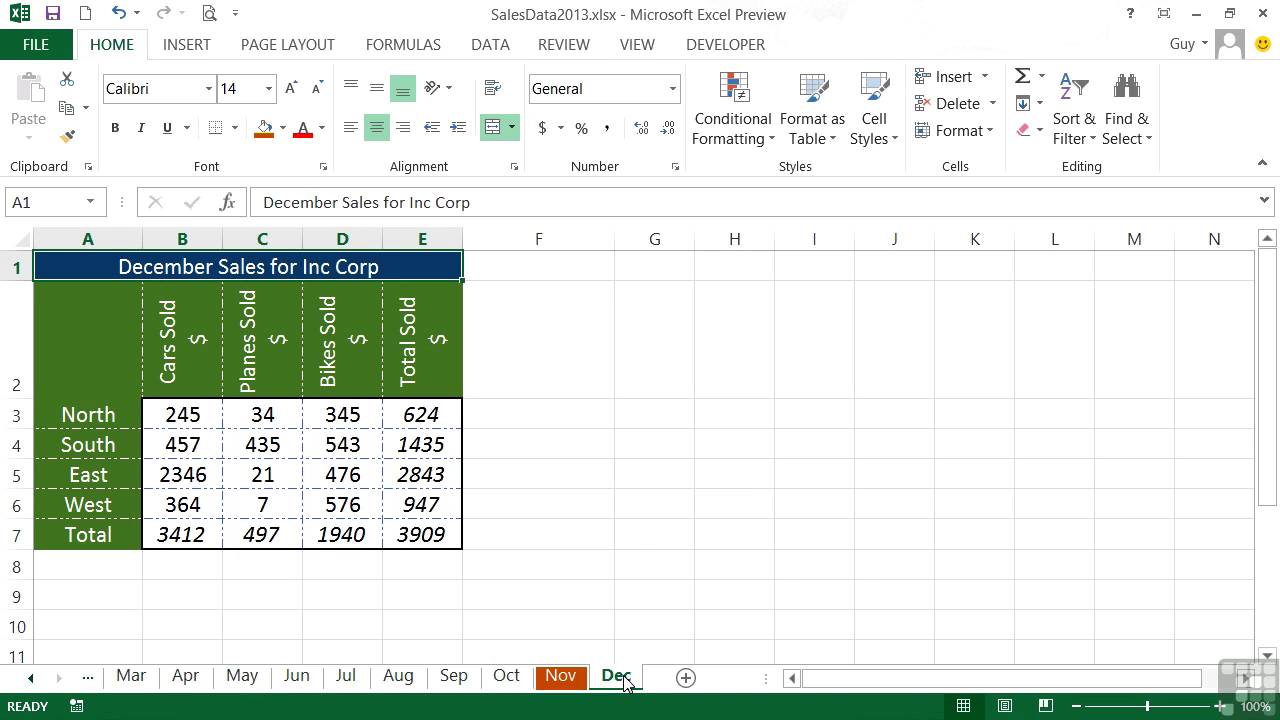
pyautogui.rightClick(624, 682)
pyautogui.moveTo(740, 568)
pyautogui.click(970, 580)
# Set the Oct sheet's tab color to a dark gold theme color
pyautogui.click(508, 678)
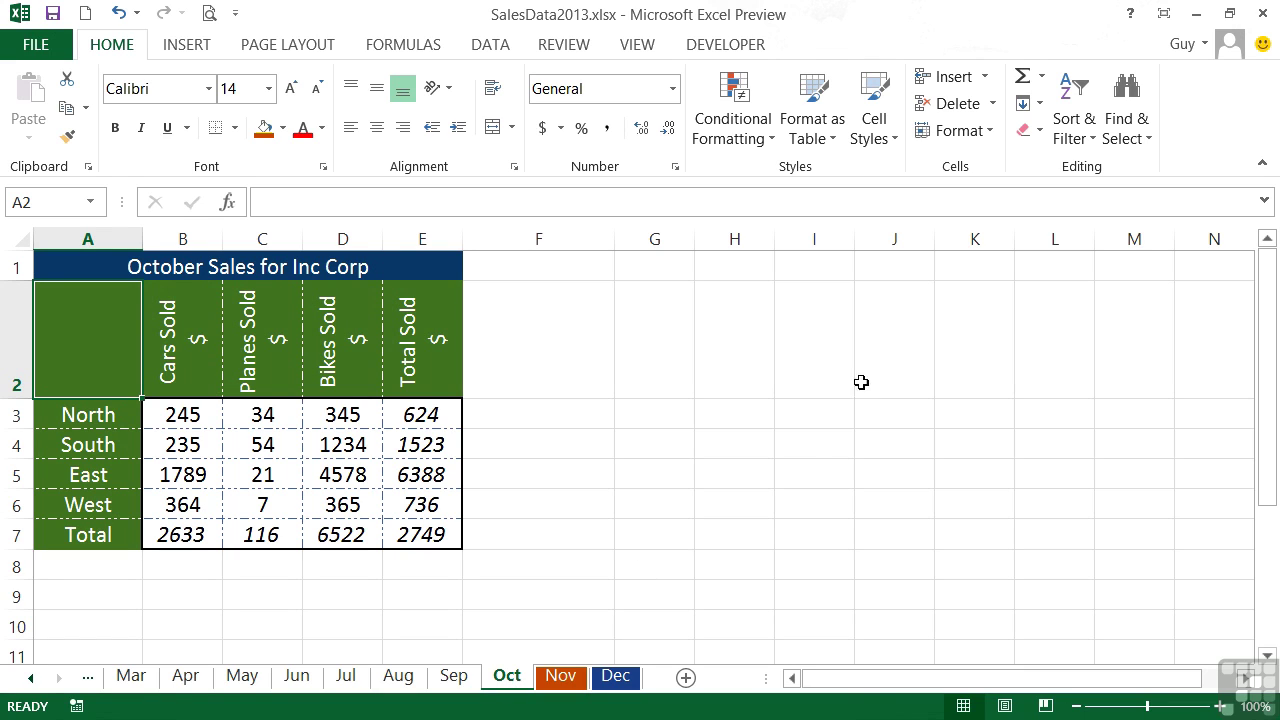
pyautogui.click(988, 134)
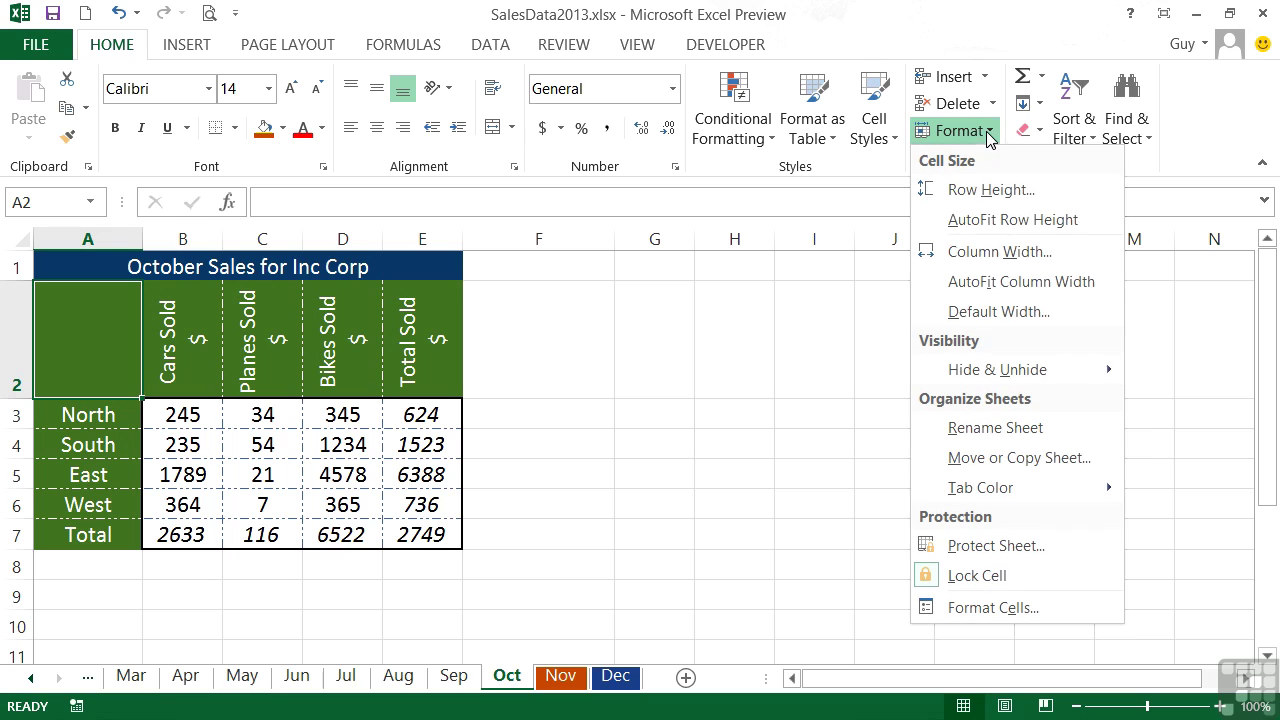
pyautogui.moveTo(1027, 494)
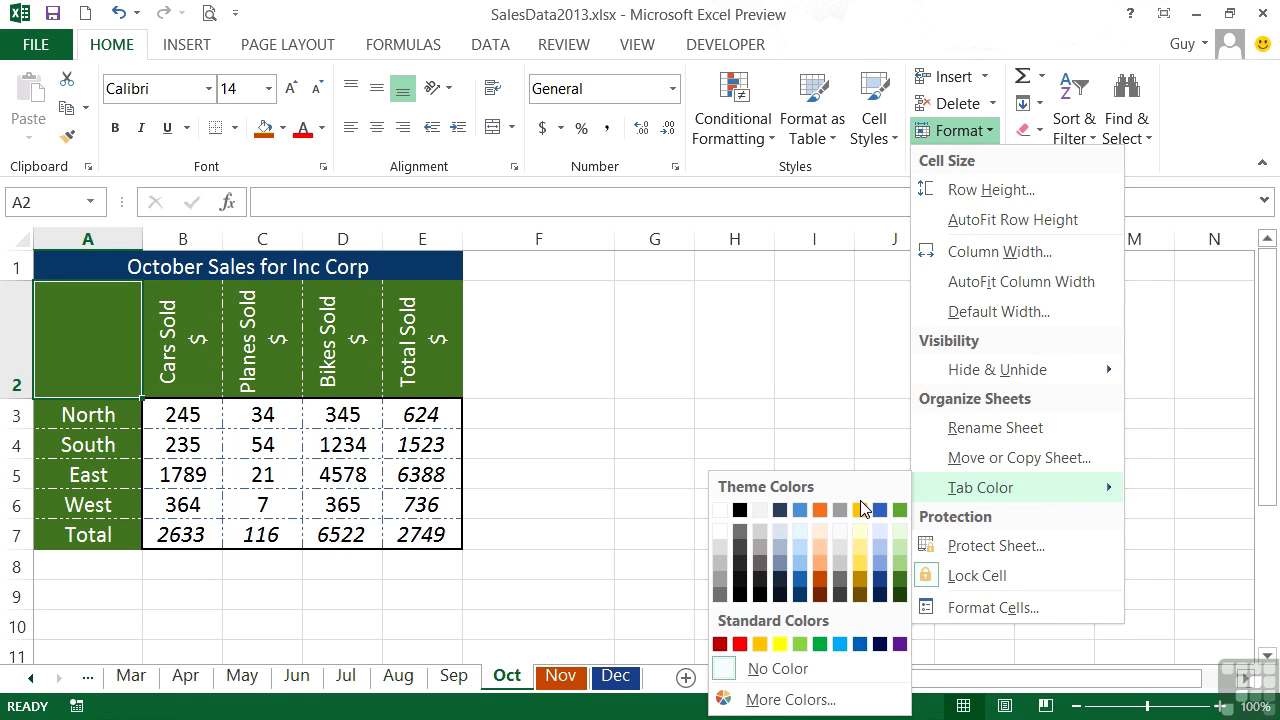
pyautogui.click(860, 590)
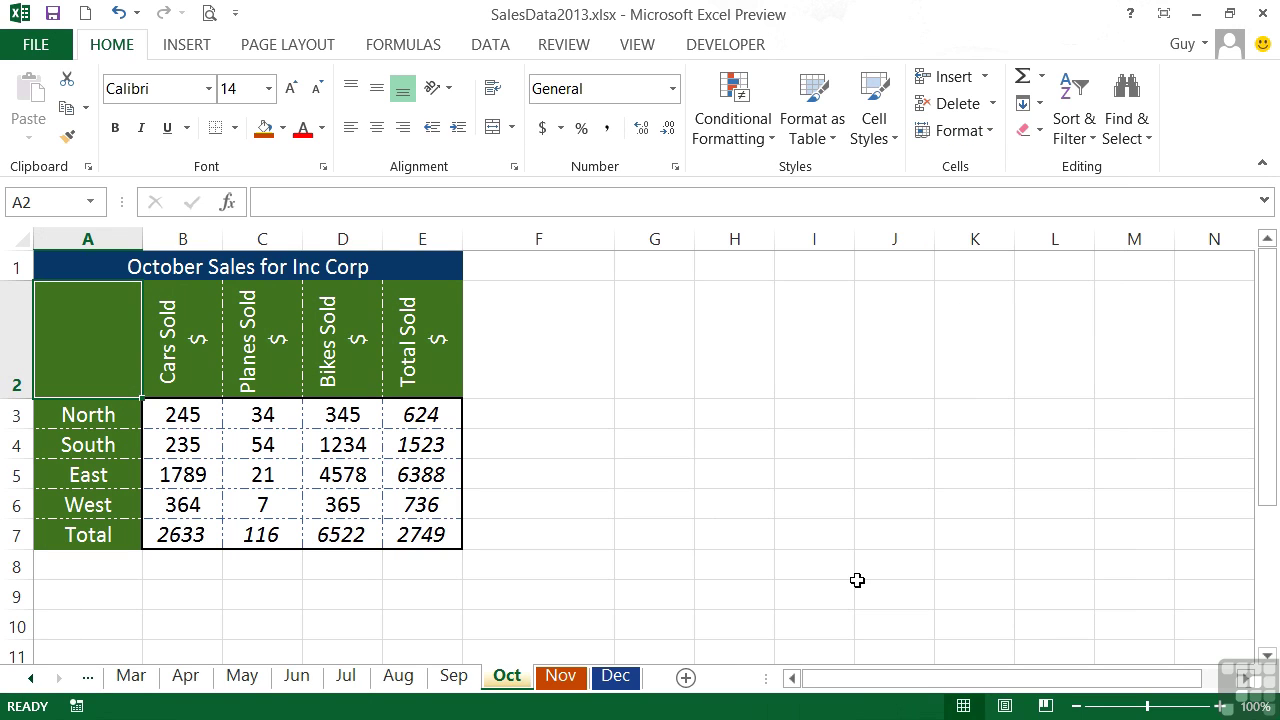
# Examine the standard and custom color choices for the Sep sheet's tab without applying one
pyautogui.click(453, 678)
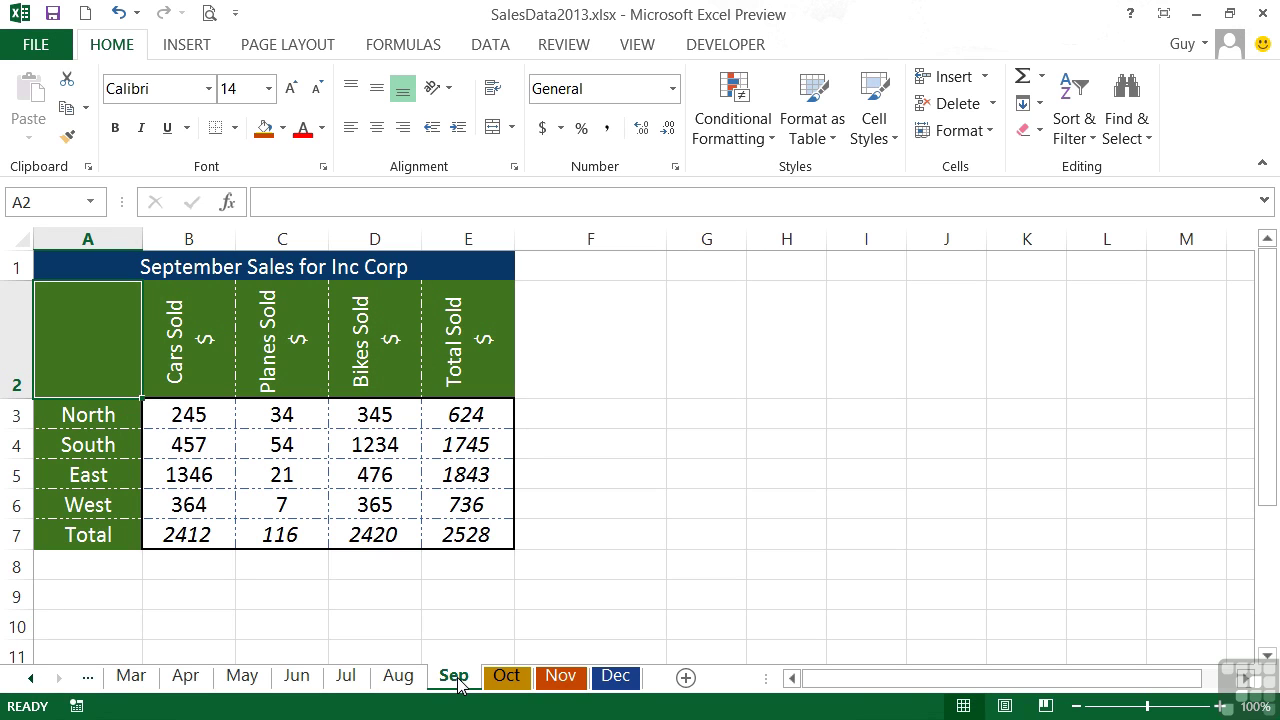
pyautogui.rightClick(459, 683)
pyautogui.moveTo(560, 571)
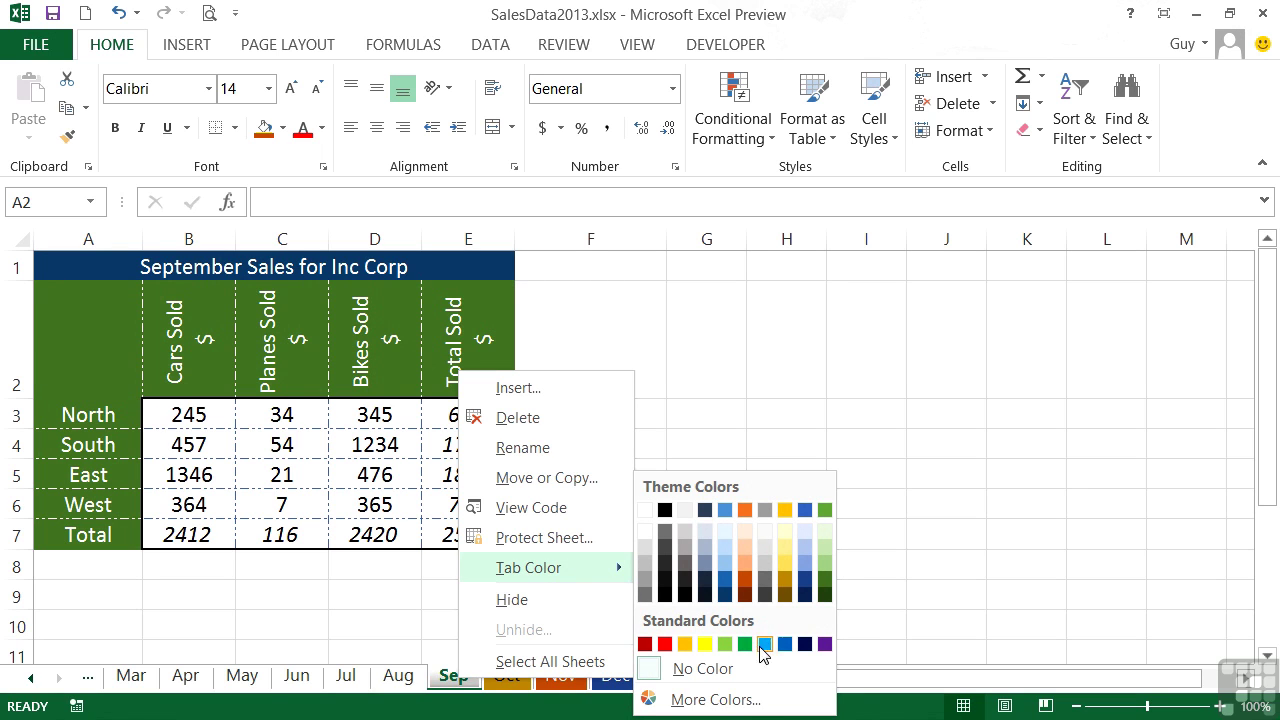
pyautogui.click(736, 700)
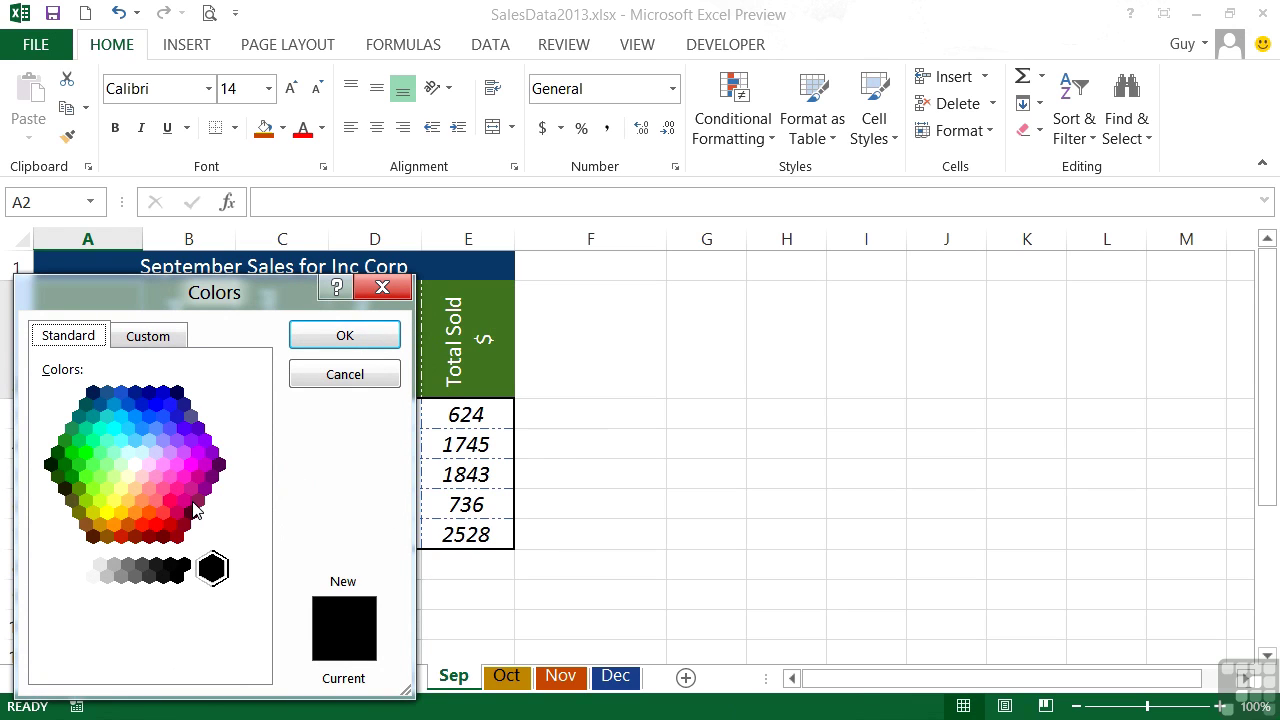
pyautogui.click(162, 338)
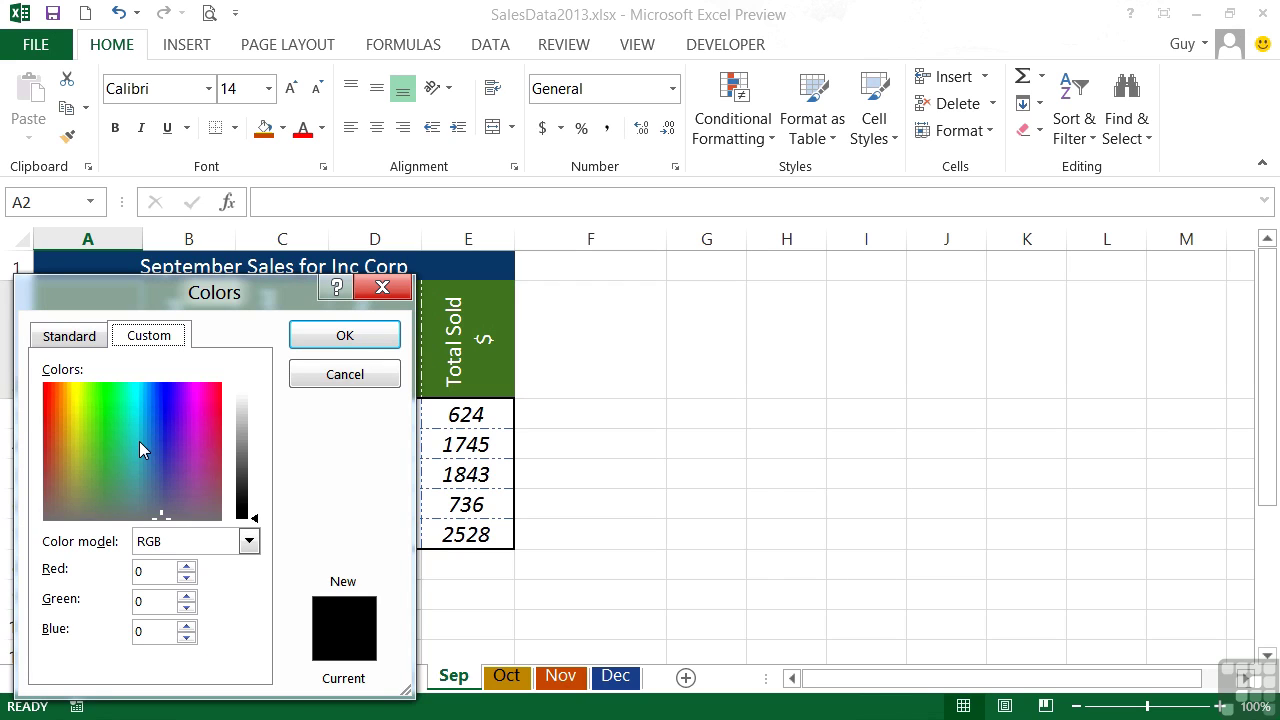
pyautogui.click(337, 380)
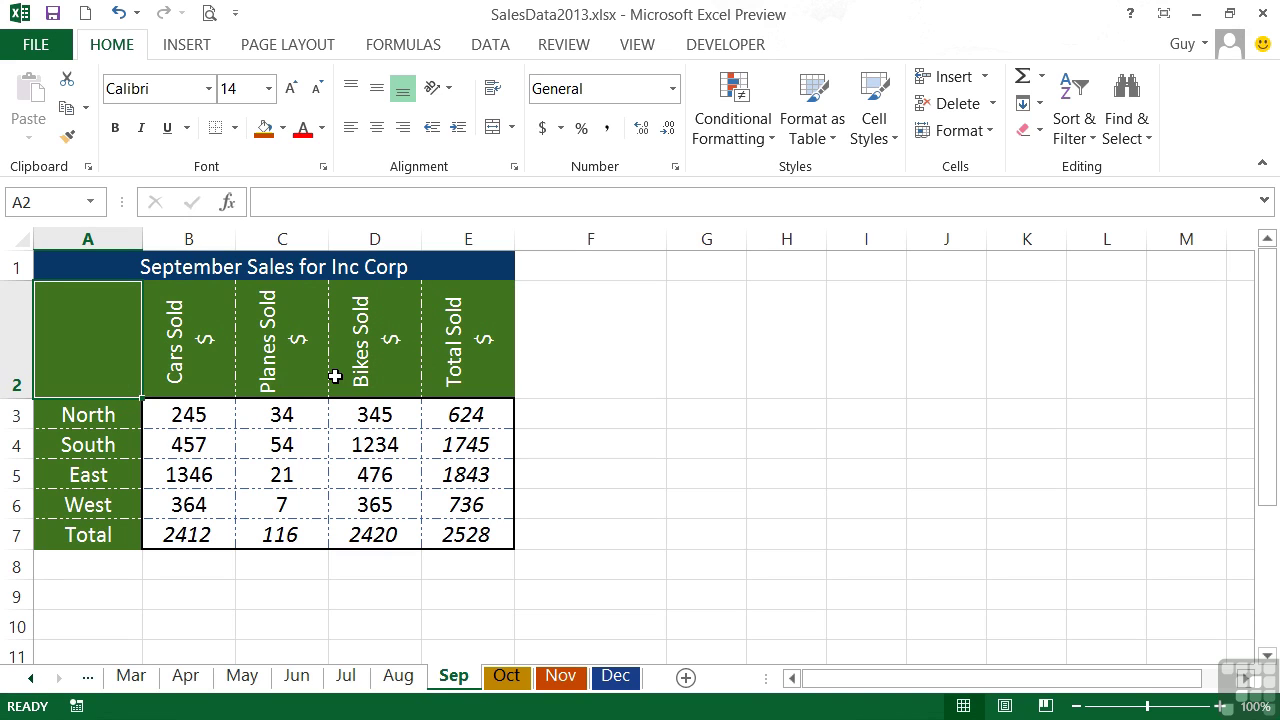
# Remove the tab color from the Oct sheet and switch to the Sep sheet to check it
pyautogui.rightClick(505, 677)
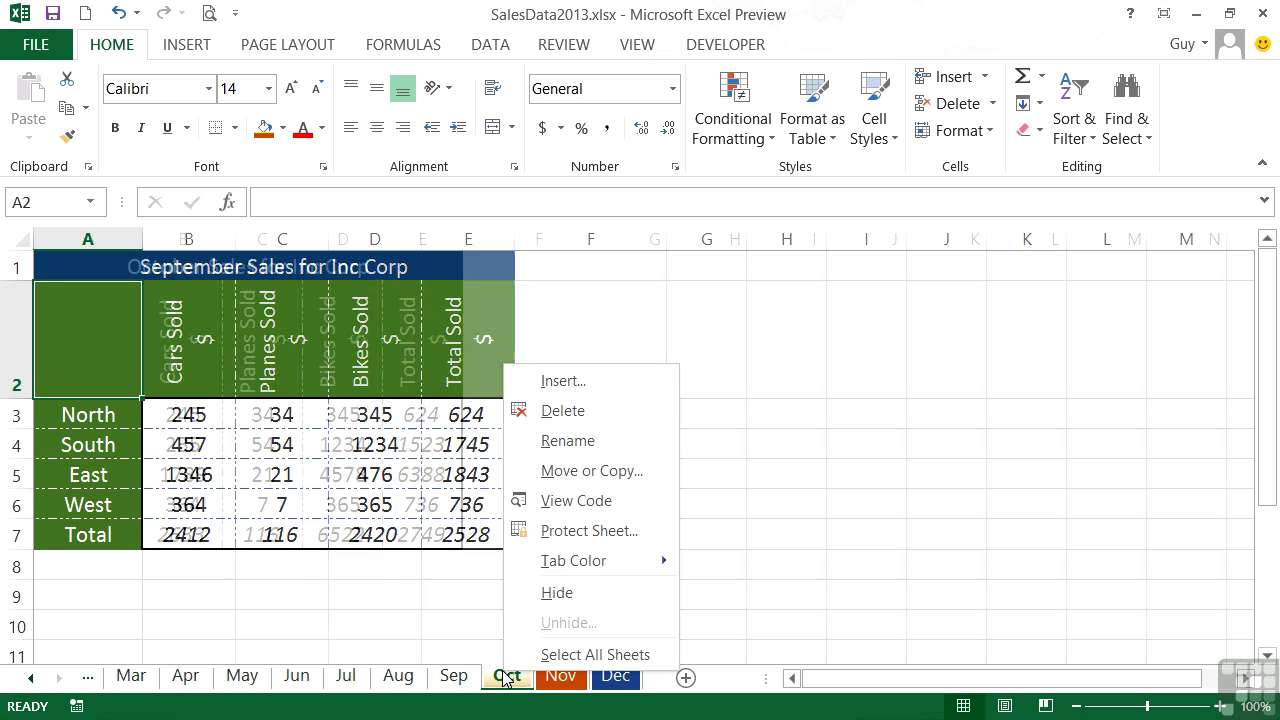
pyautogui.moveTo(652, 568)
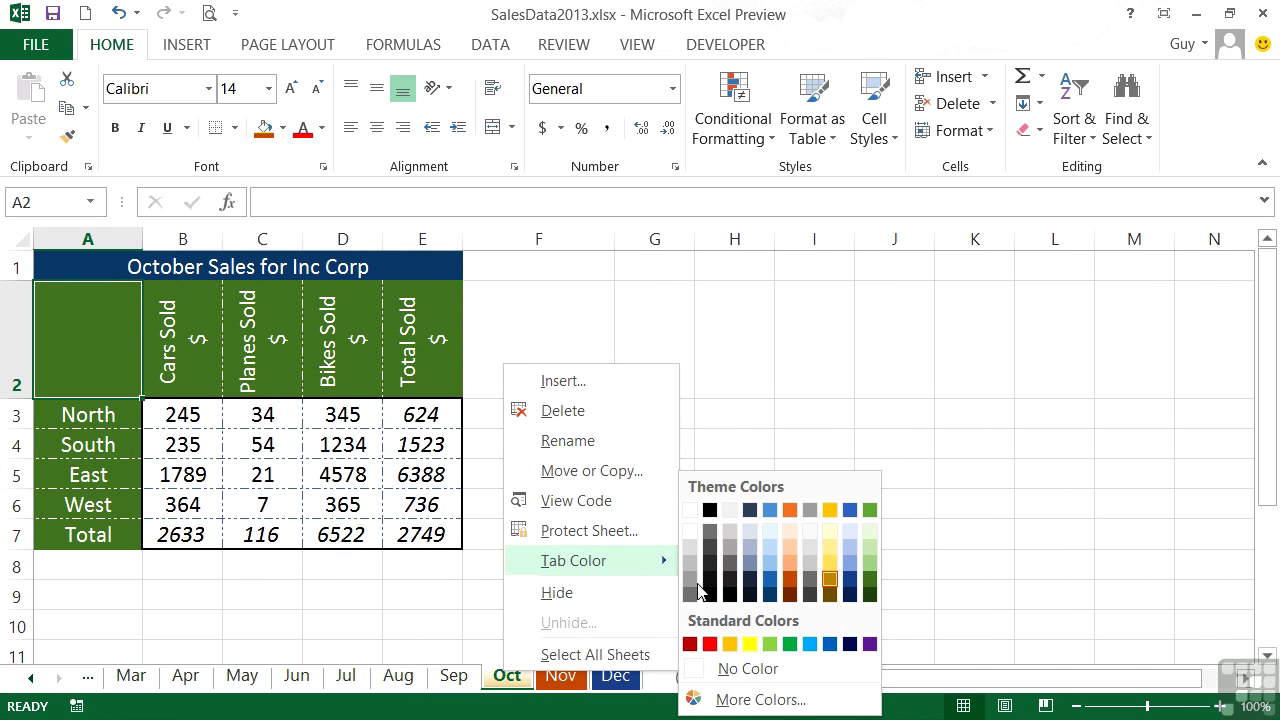
pyautogui.click(797, 679)
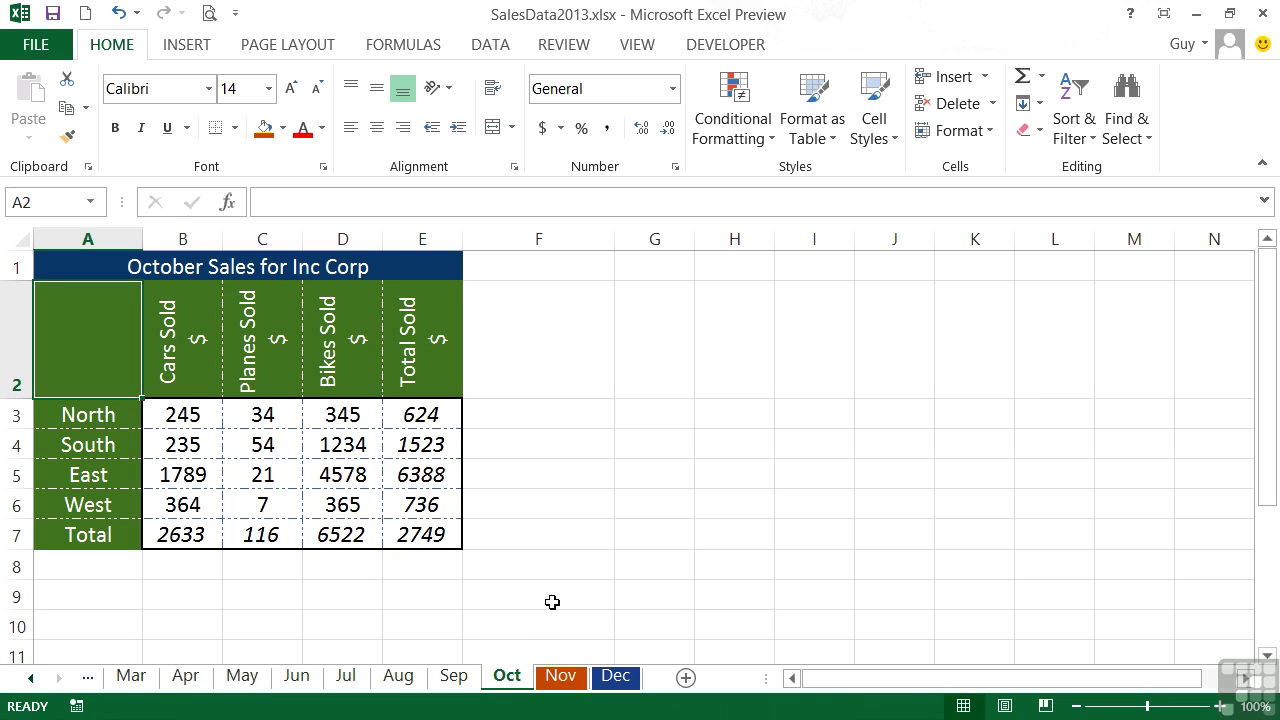
pyautogui.click(455, 677)
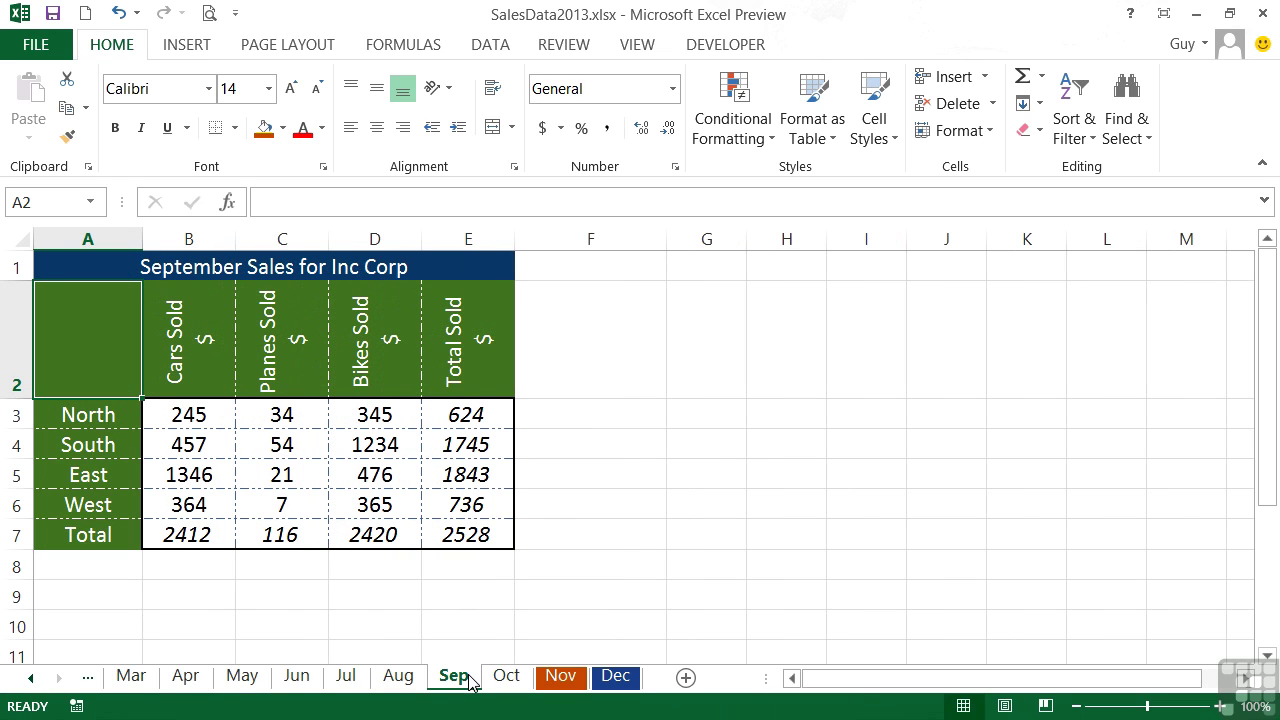